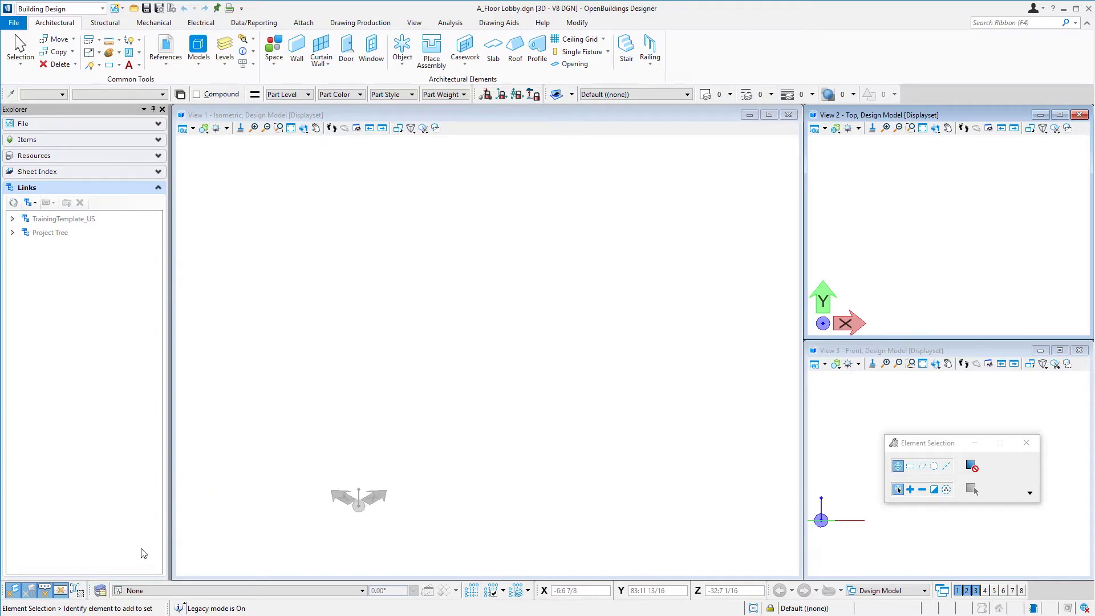
In Floor Manager, expand TrainingTemplate_US, Site 1 and Building 1, and widen the Name column.
left_click(99, 592)
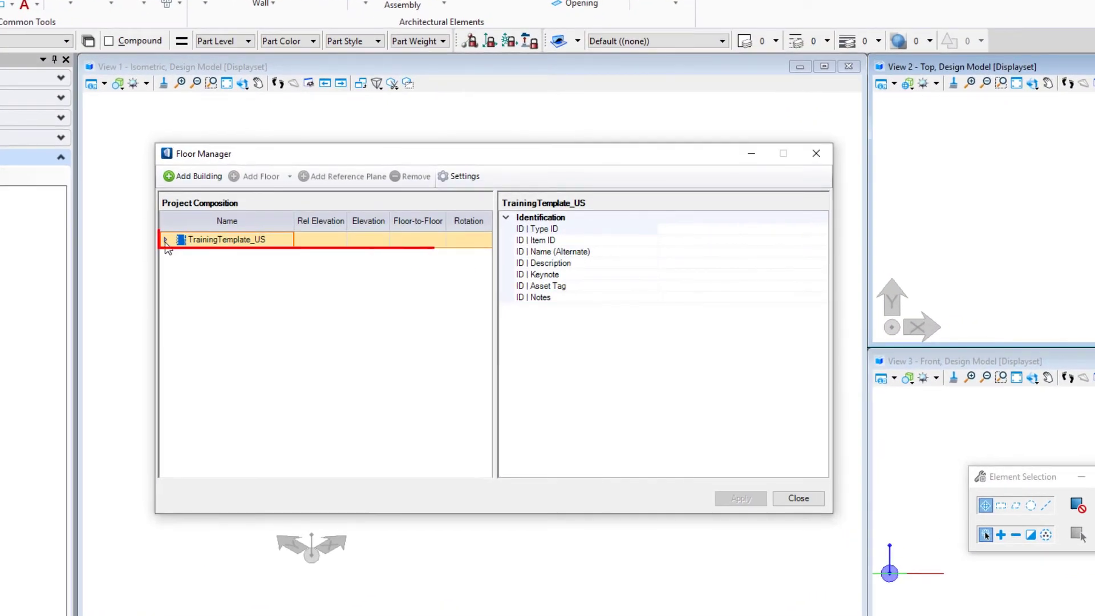
left_click(165, 240)
left_click(178, 256)
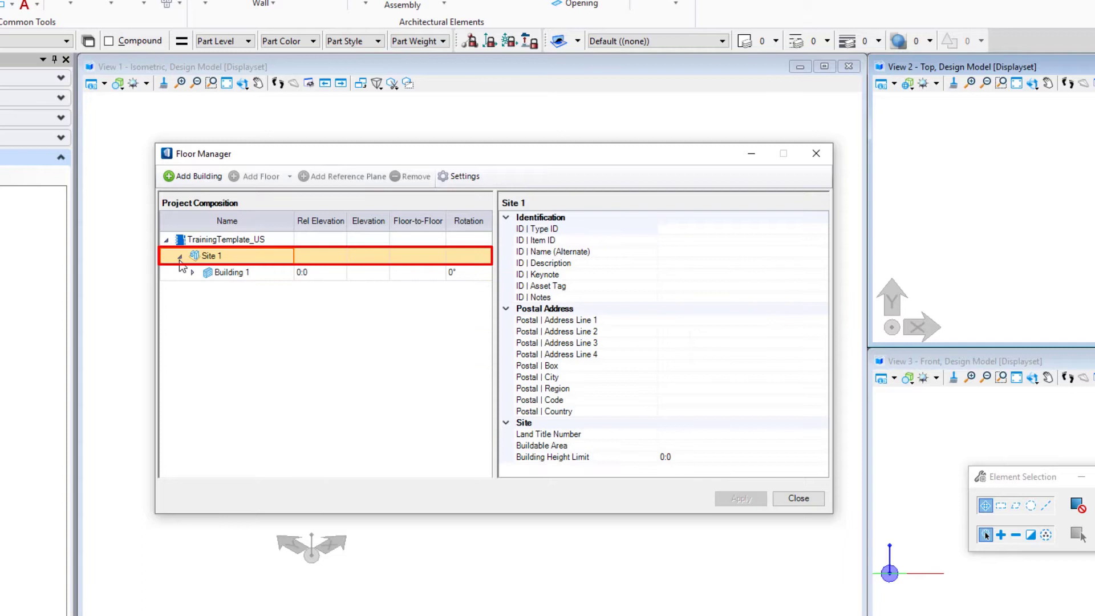
left_click(231, 273)
left_click(193, 272)
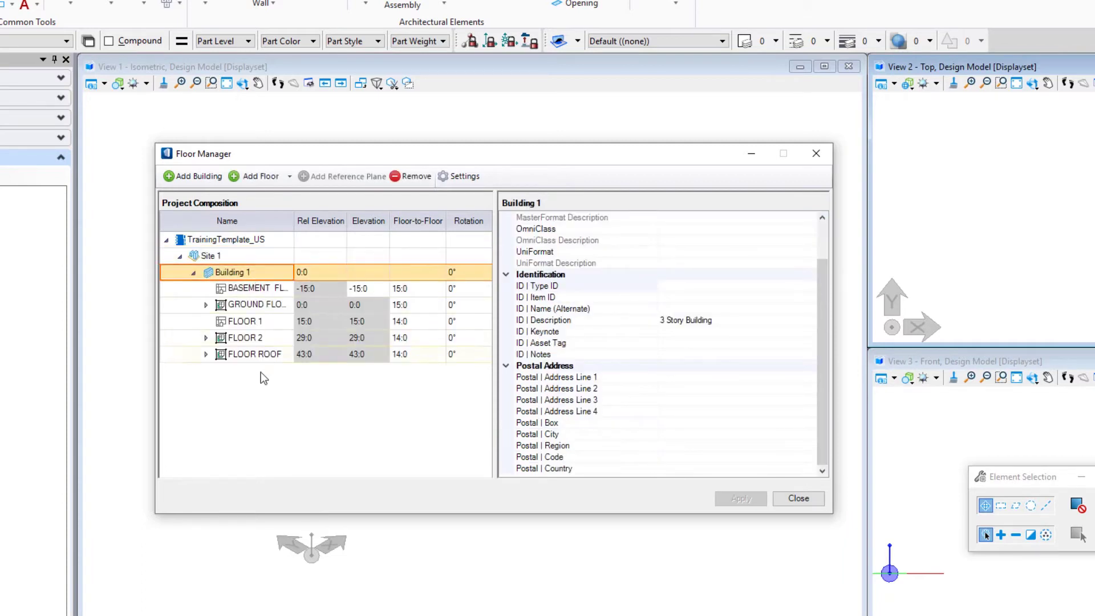
left_click_drag(294, 215, 314, 216)
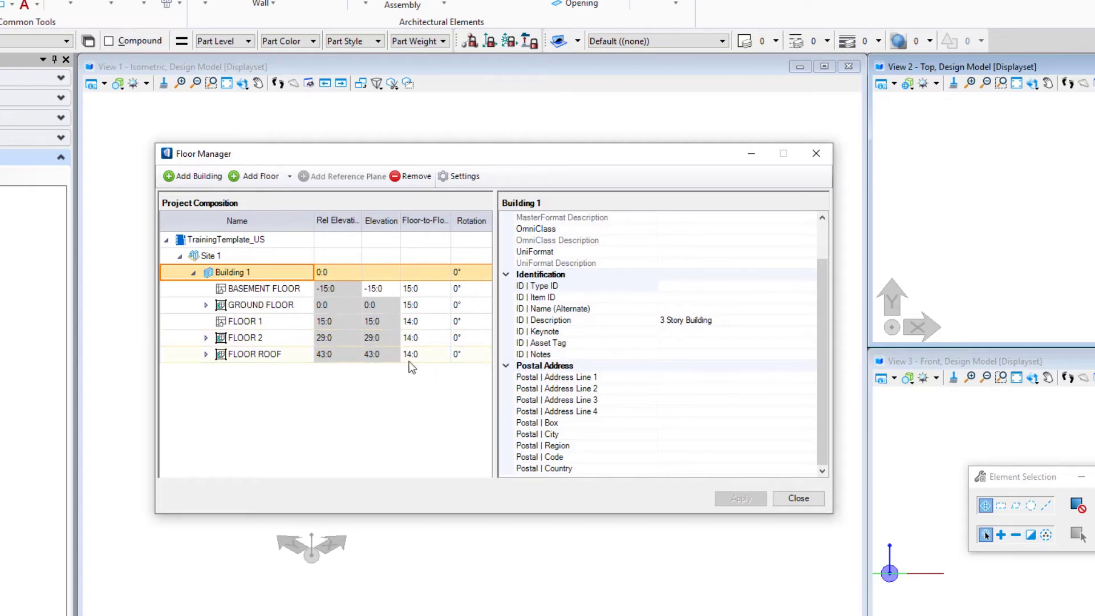
Expand FLOOR ROOF to show its Top of Steel-Roof (42:8) and Eave Level (46:0) planes.
left_click(206, 354)
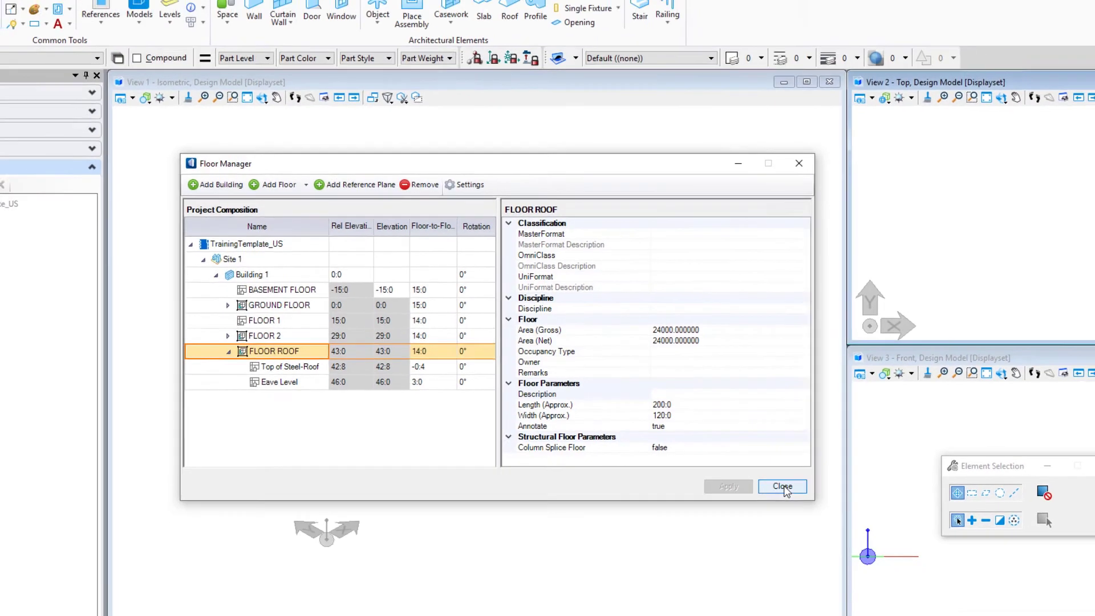
Close Floor Manager and try GROUND FLOOR, FLOOR 1 and FLOOR 2 as the active floor.
left_click(800, 499)
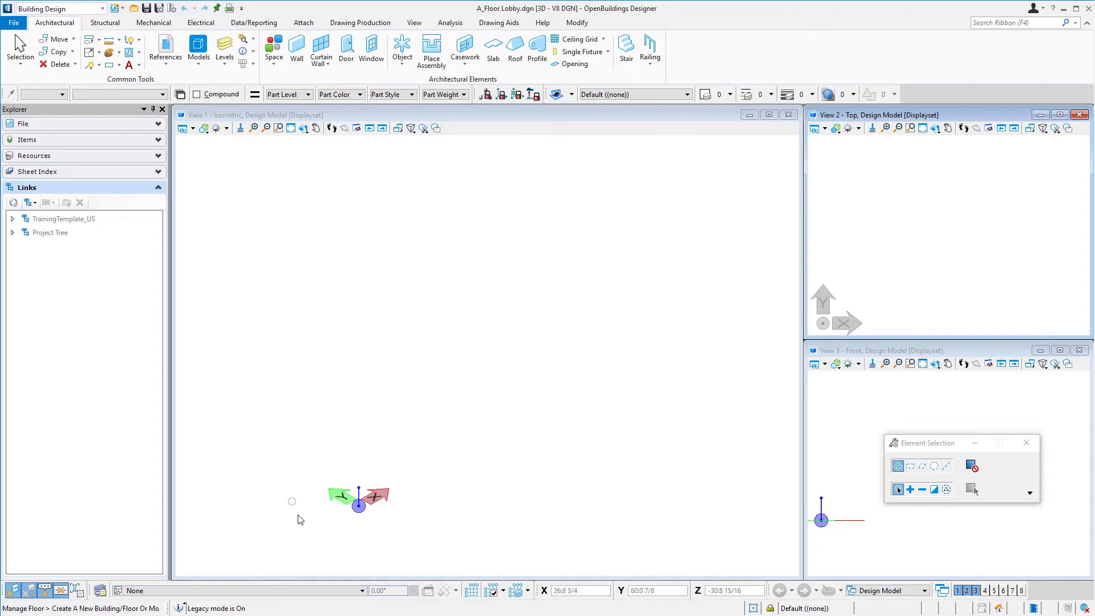
left_click(361, 591)
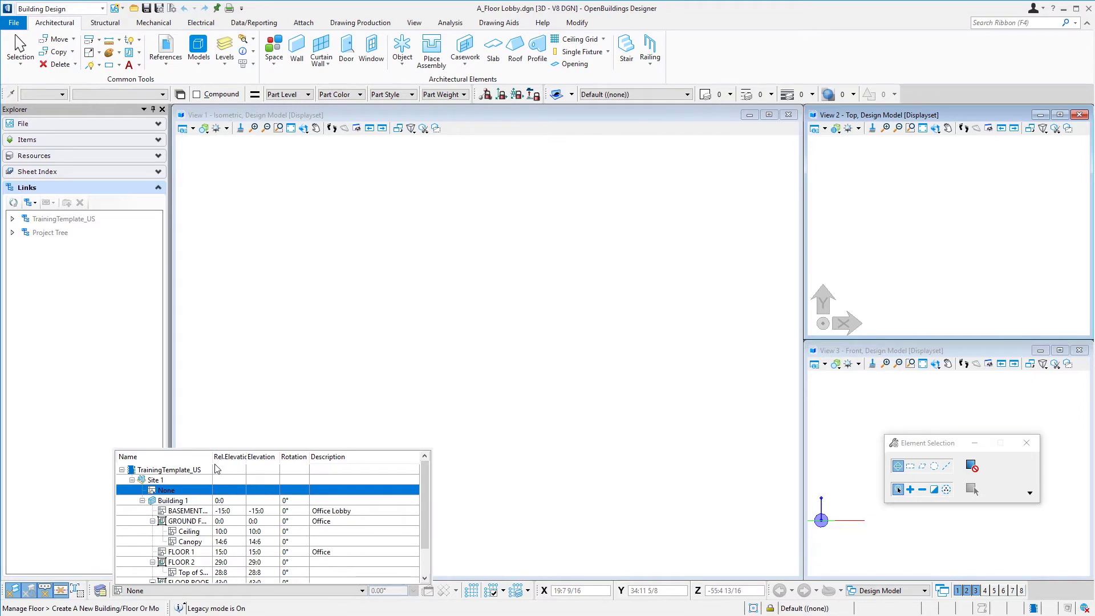
left_click(195, 524)
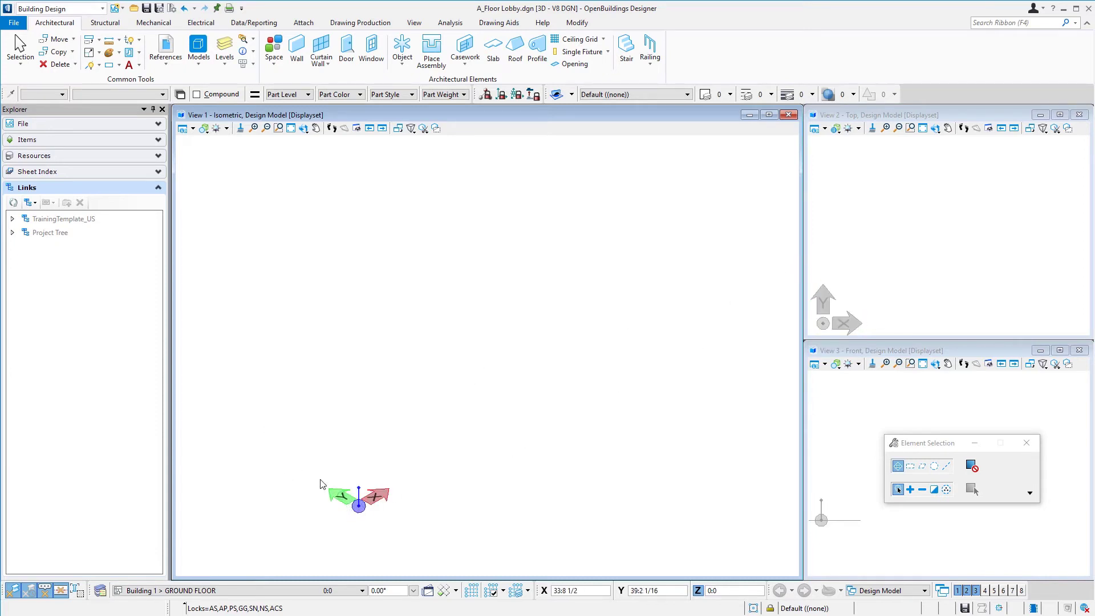
left_click(255, 591)
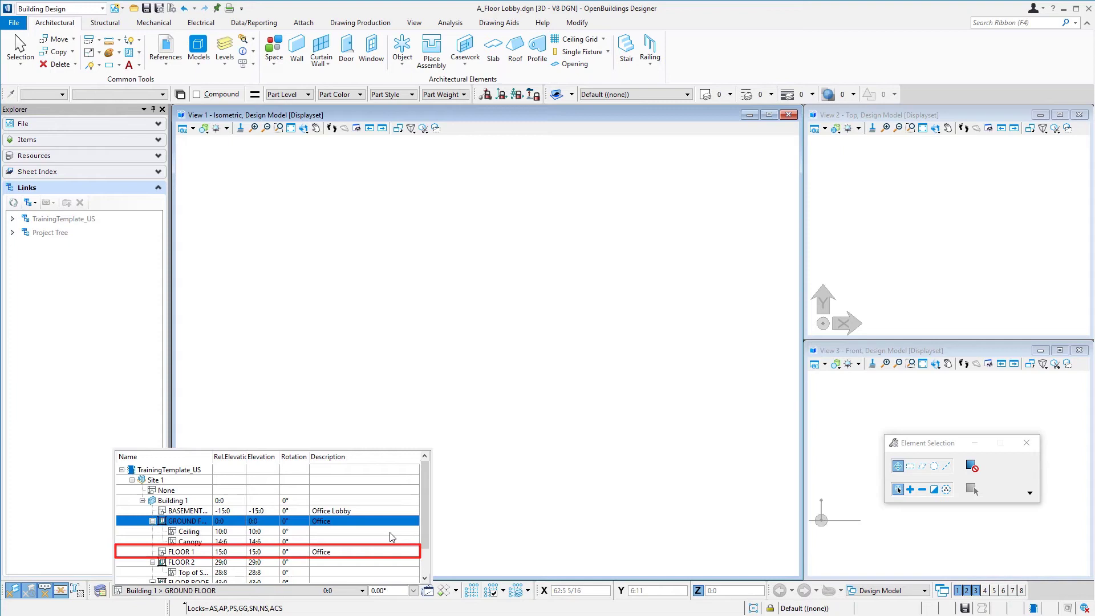
left_click(194, 552)
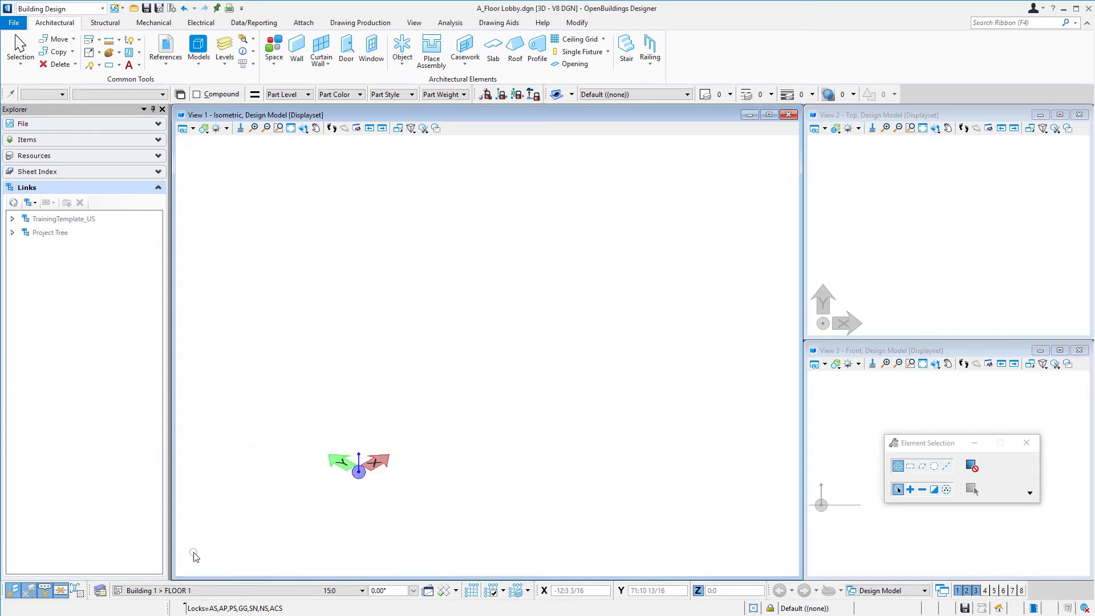
left_click(191, 590)
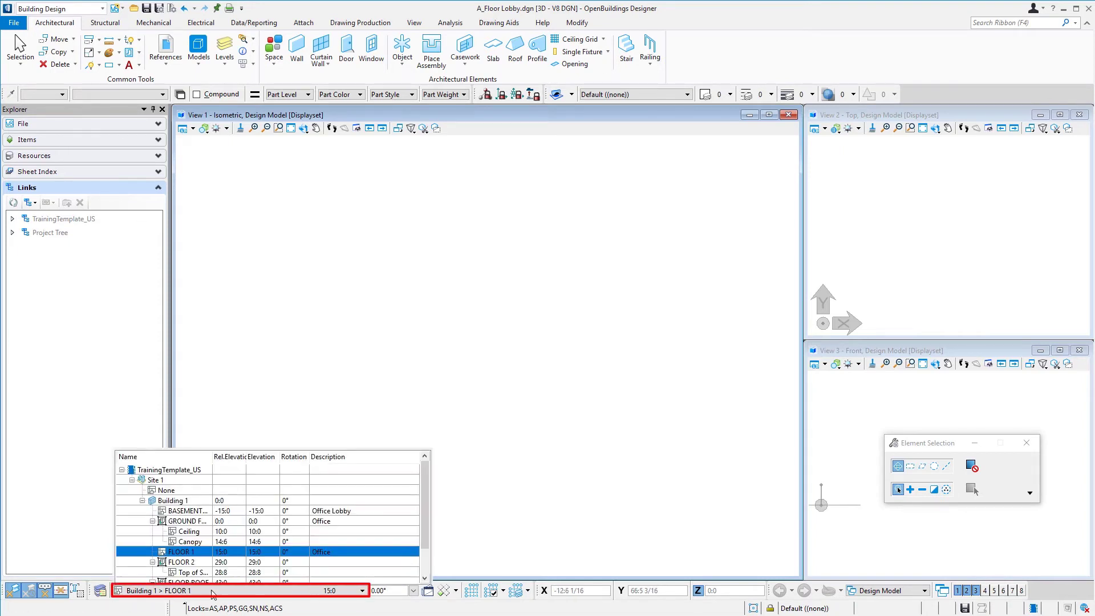
left_click(188, 562)
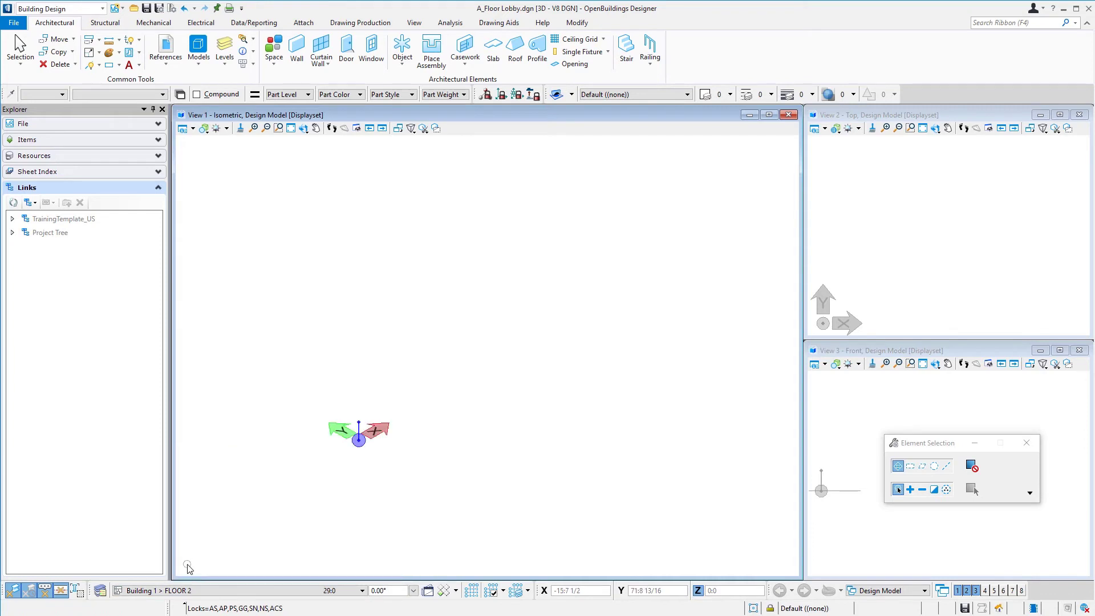
Activate FLOOR ROOF, then return the active floor to GROUND FLOOR.
left_click(227, 592)
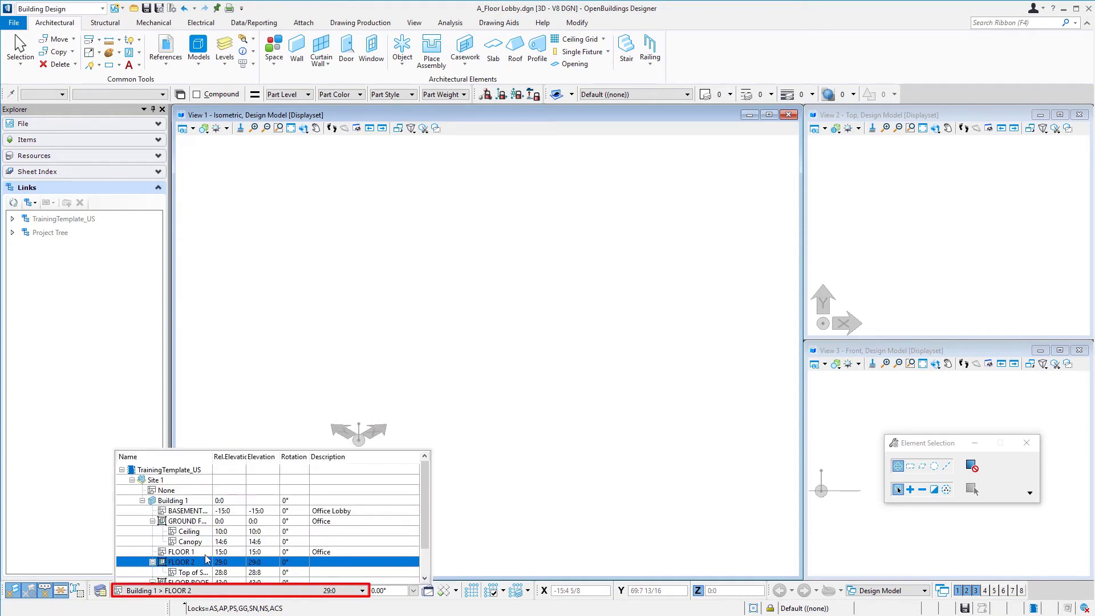
scroll(197, 573, "down", 1)
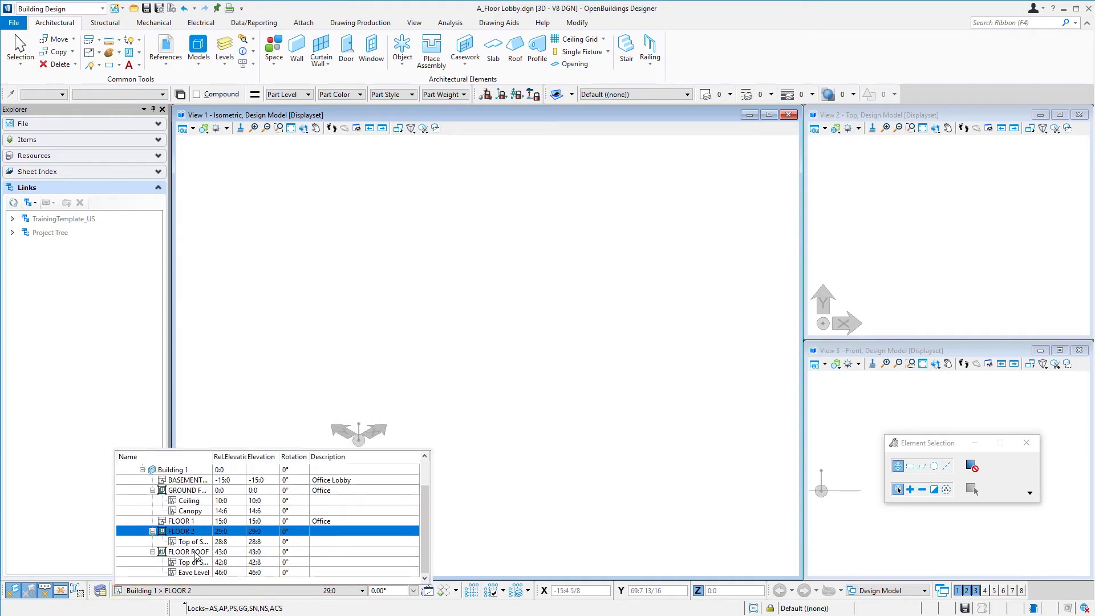
left_click(195, 552)
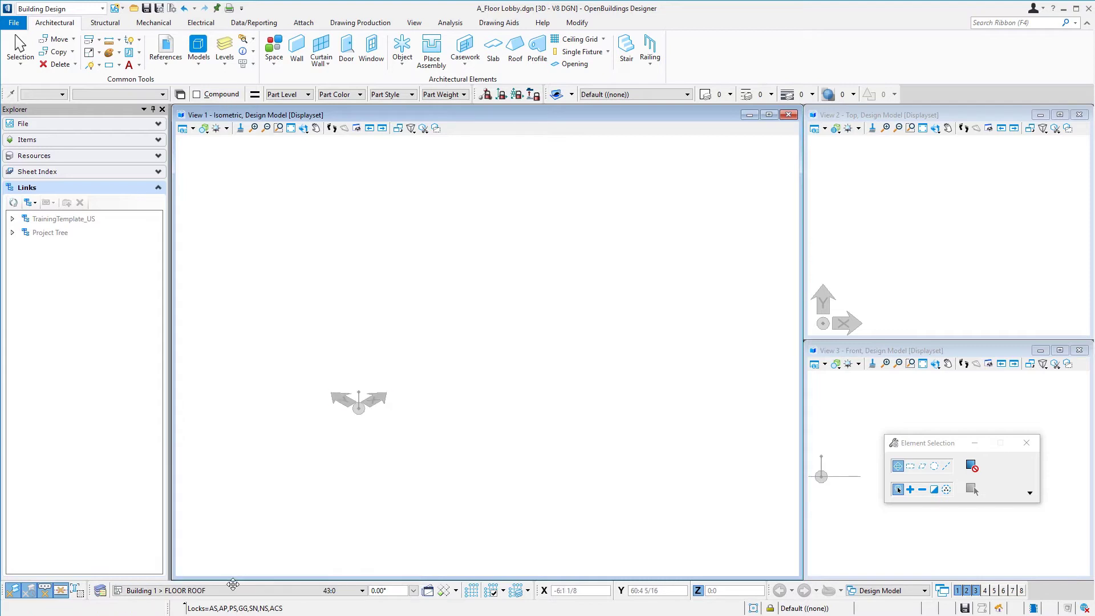
left_click(234, 593)
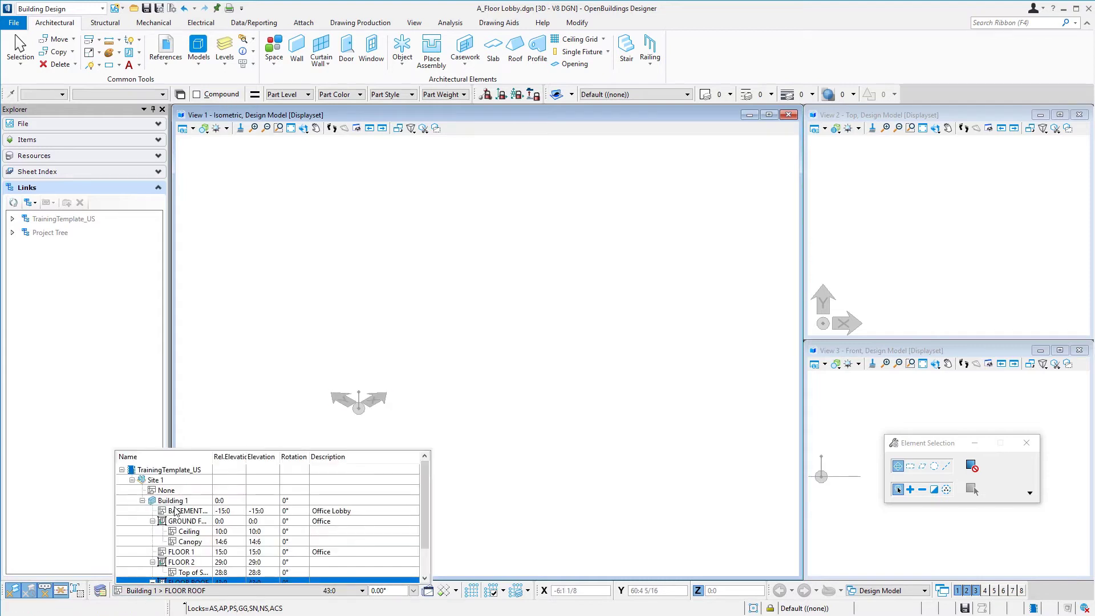
left_click(178, 521)
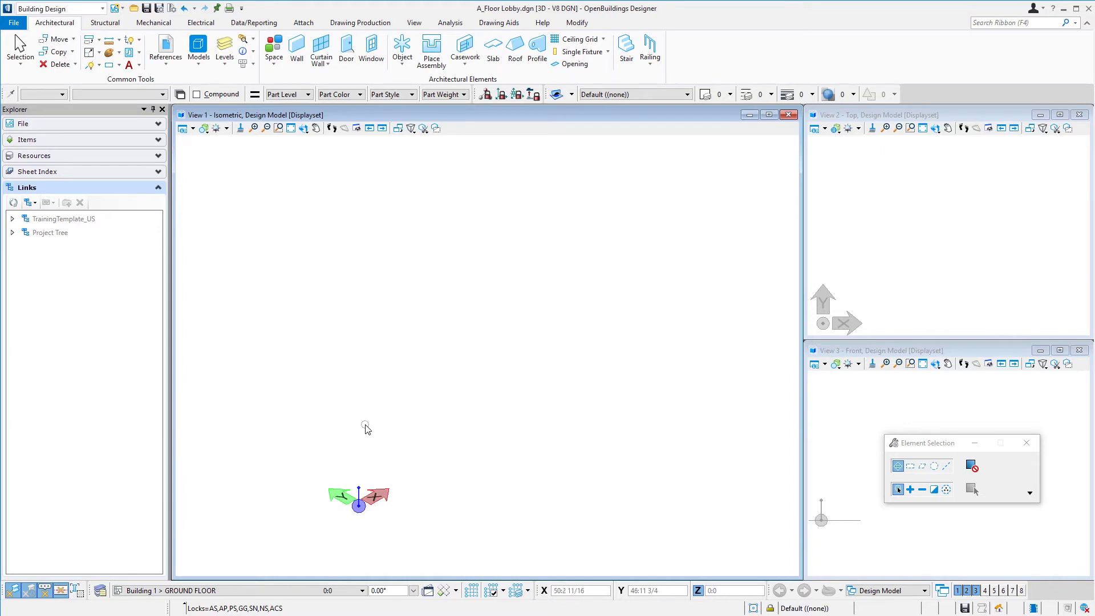
Save settings (Ctrl+F) so GROUND FLOOR stays the active floor.
left_click(158, 12)
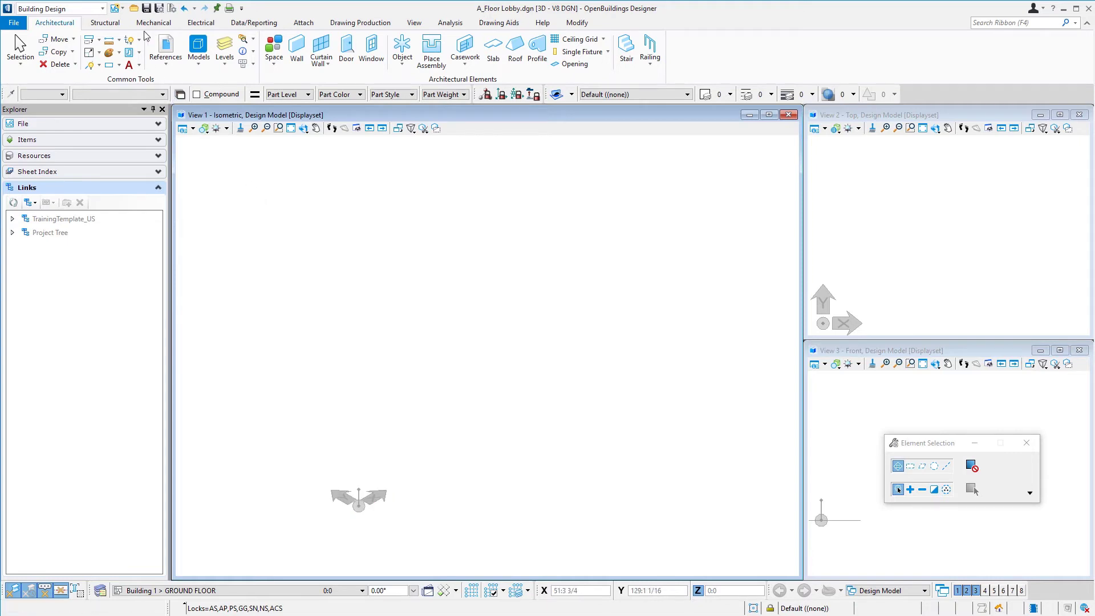
key("ctrl+f")
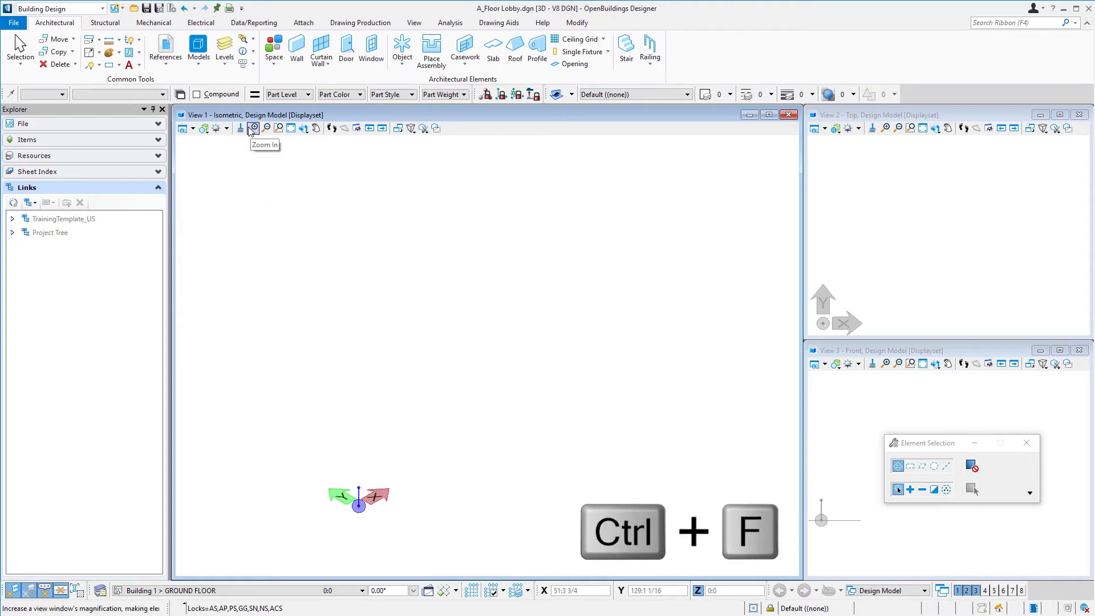
left_click(241, 129)
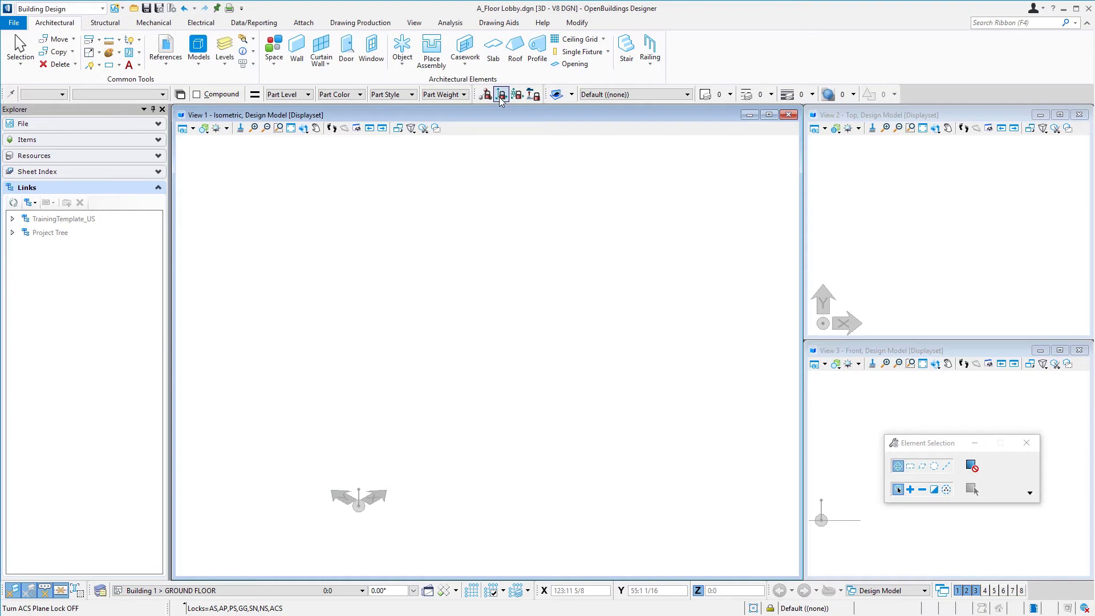
left_click(517, 96)
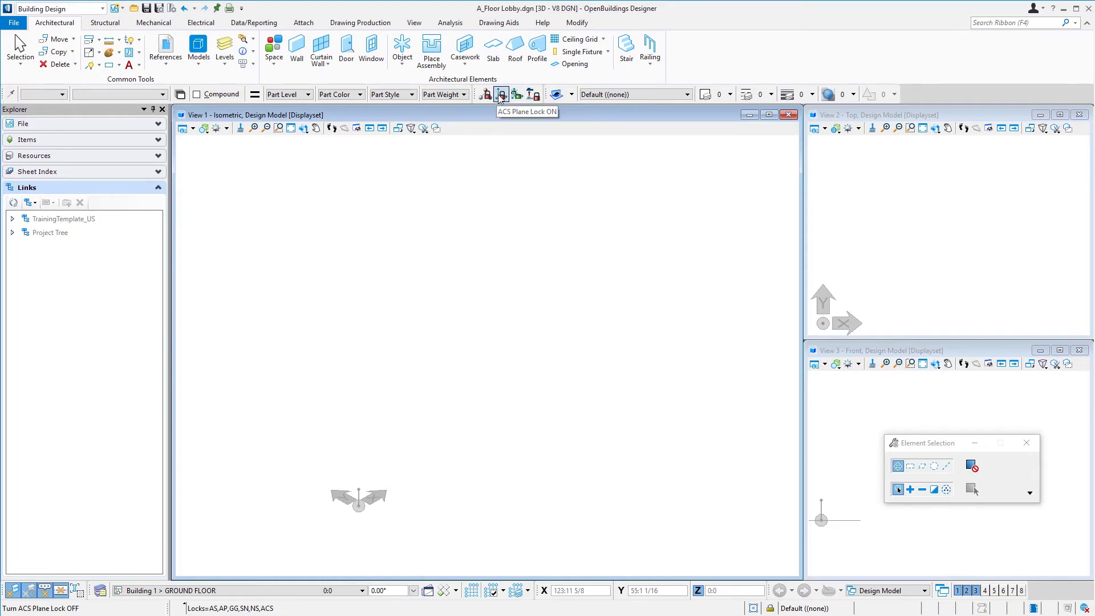
left_click(501, 95)
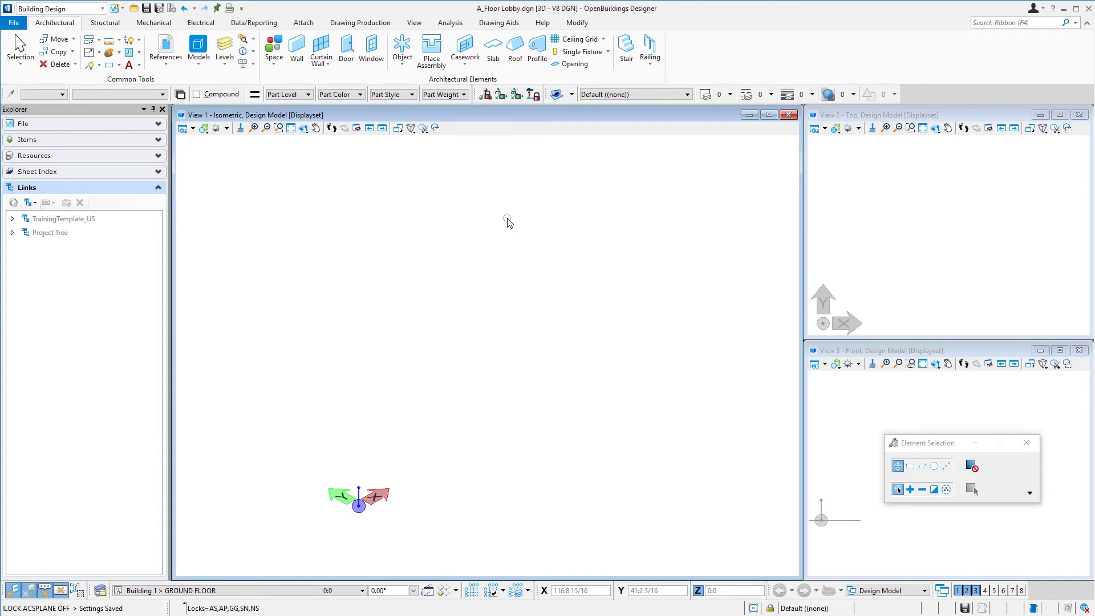
left_click(501, 95)
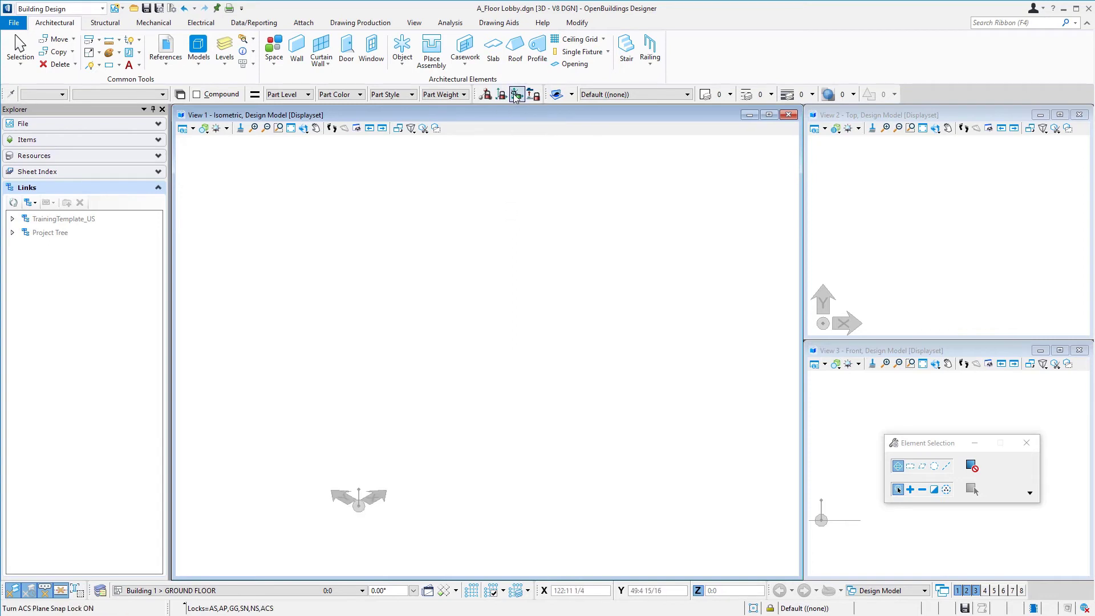
left_click(517, 95)
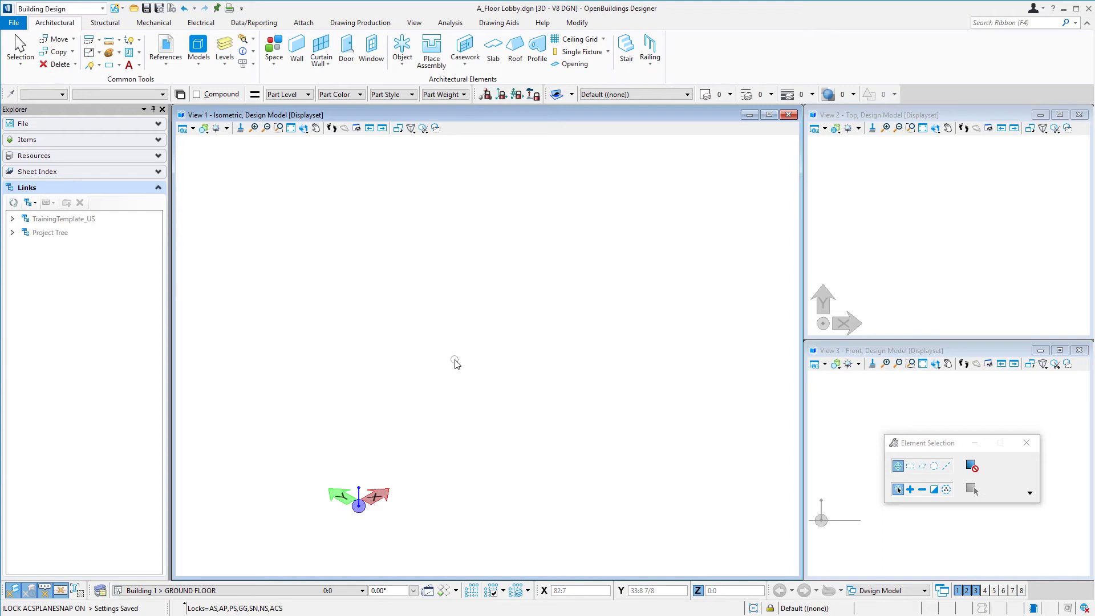
Open the empty Grid Systems dialog from the status bar.
left_click(470, 590)
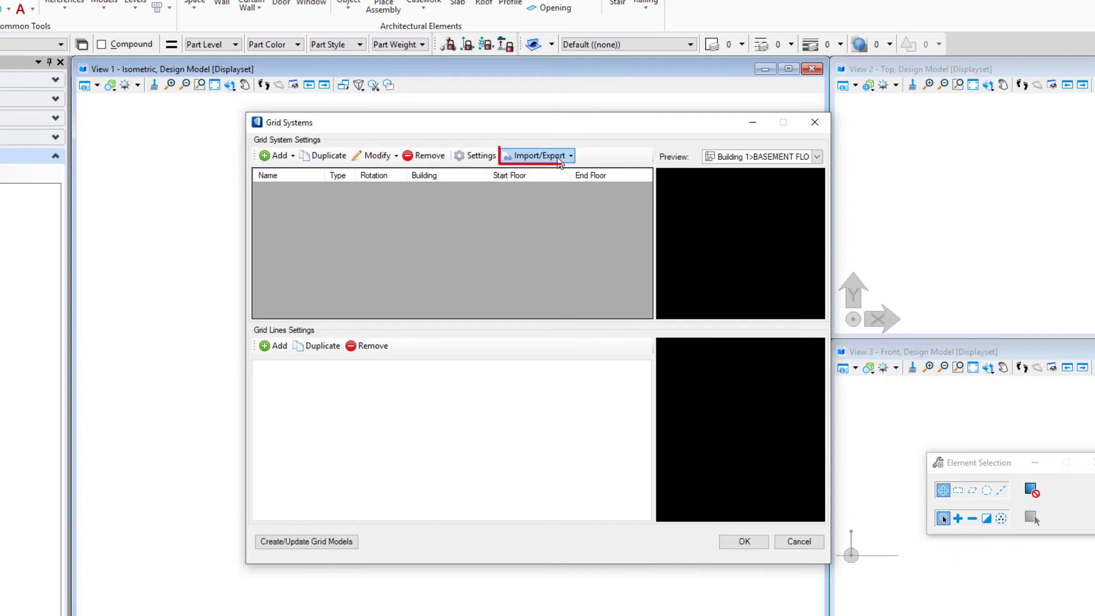
Import grids from XML, choosing Office Grid.xml in the QuickStart Architecture Designs folder.
left_click(539, 155)
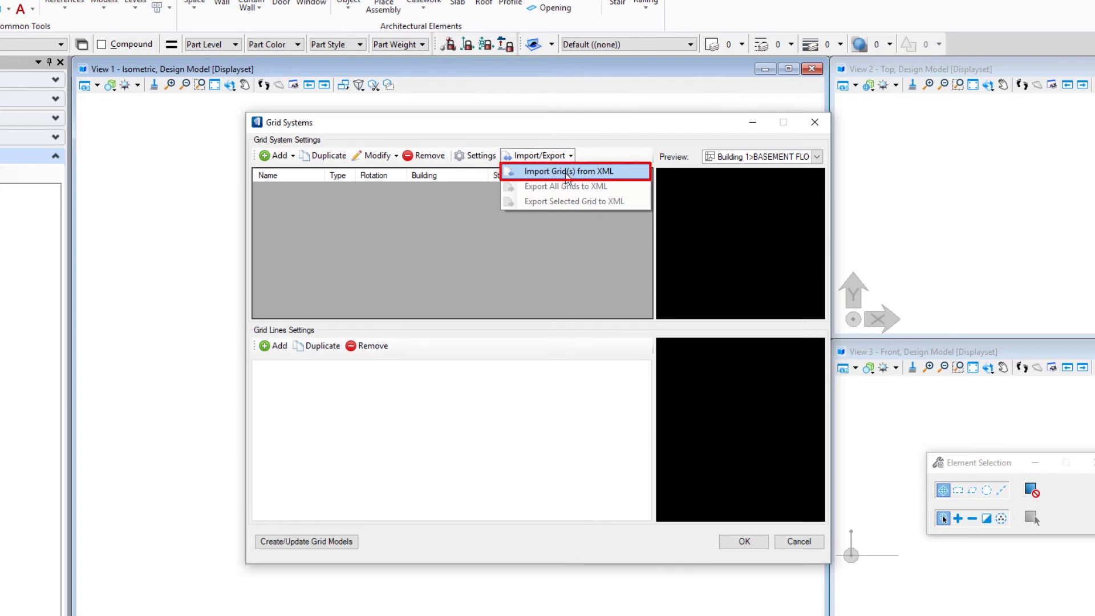
left_click(567, 172)
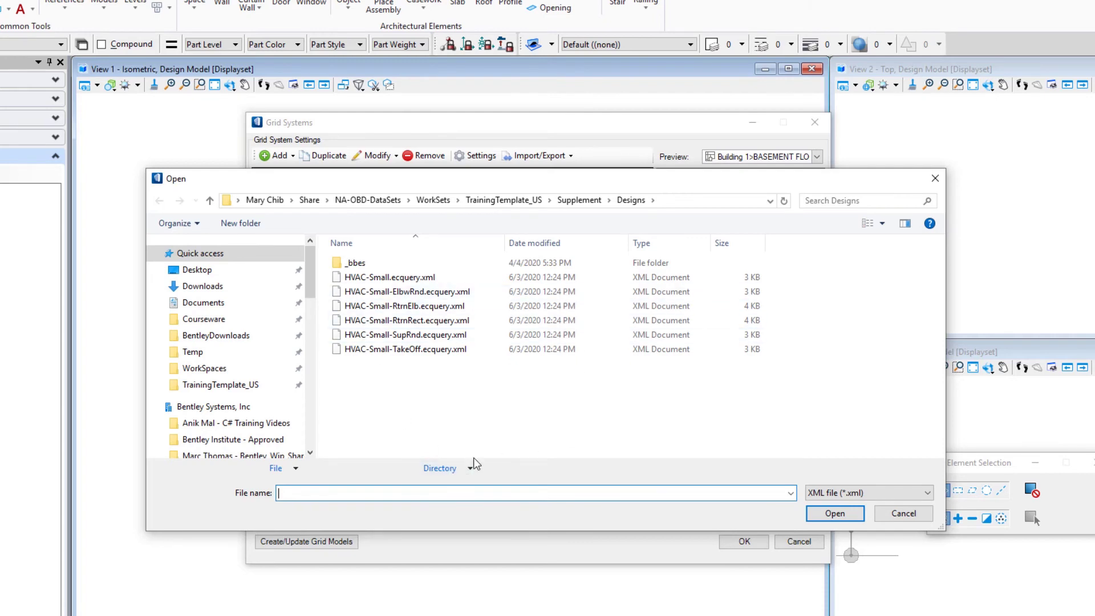
left_click(469, 469)
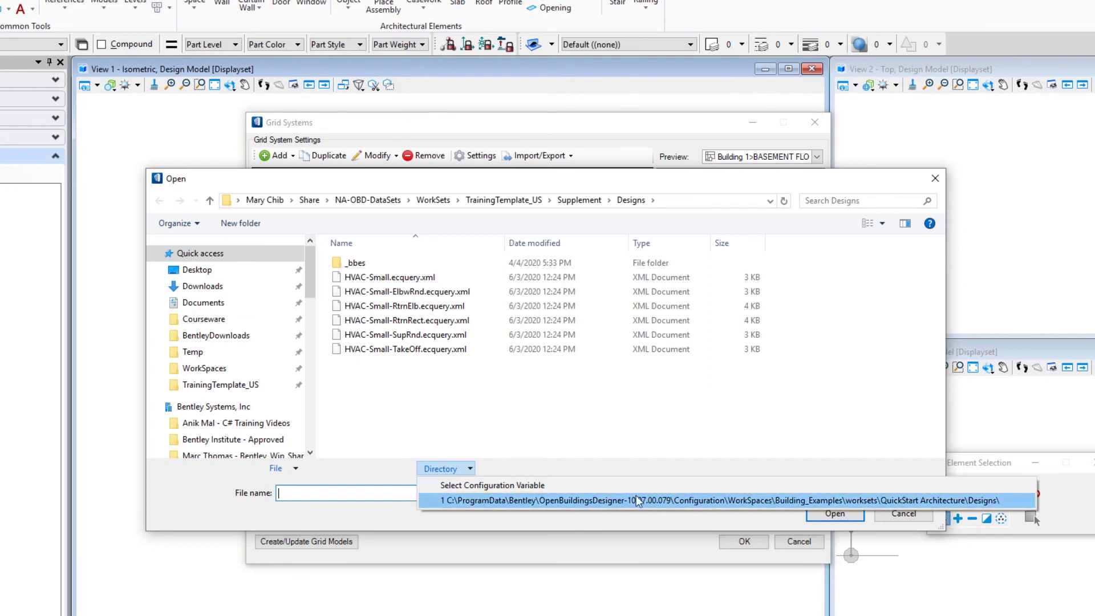
left_click(952, 501)
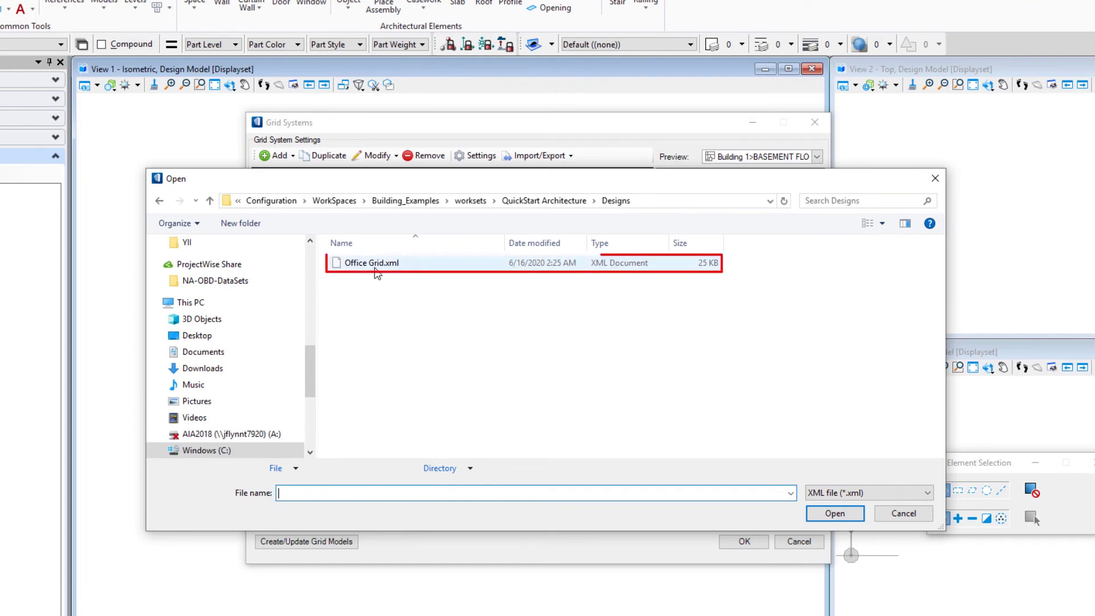
left_click(381, 274)
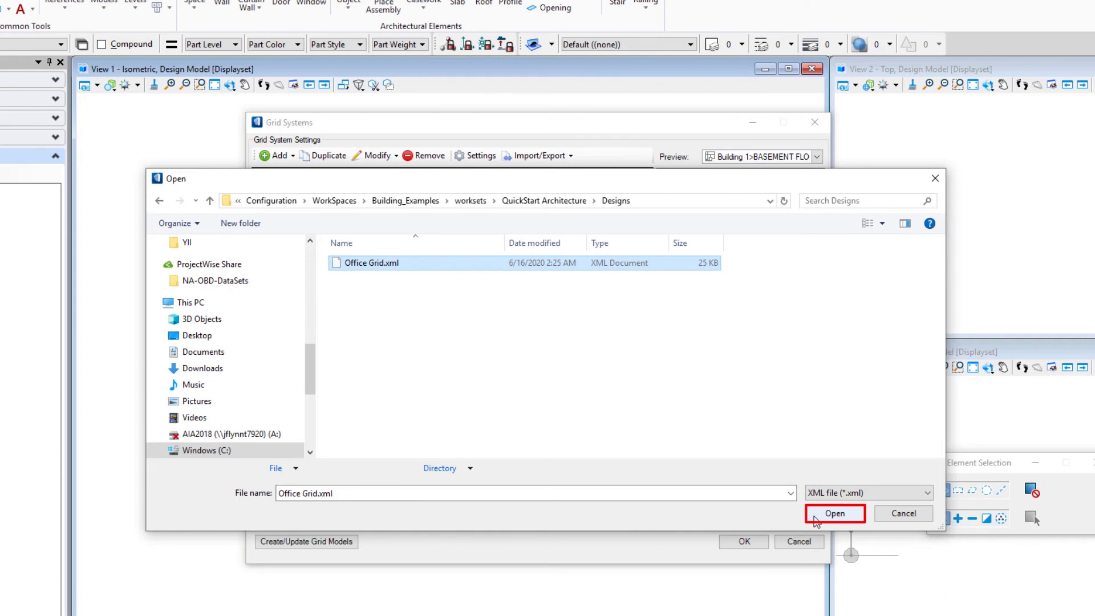
left_click(834, 513)
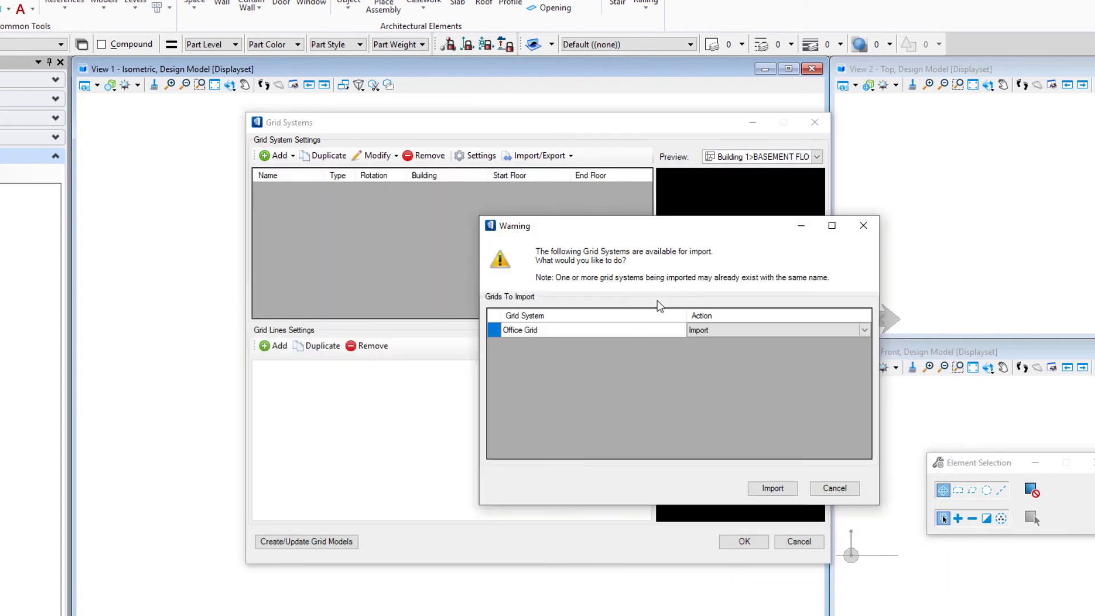
Select Office Grid in the Warning prompt and import it.
left_click(591, 330)
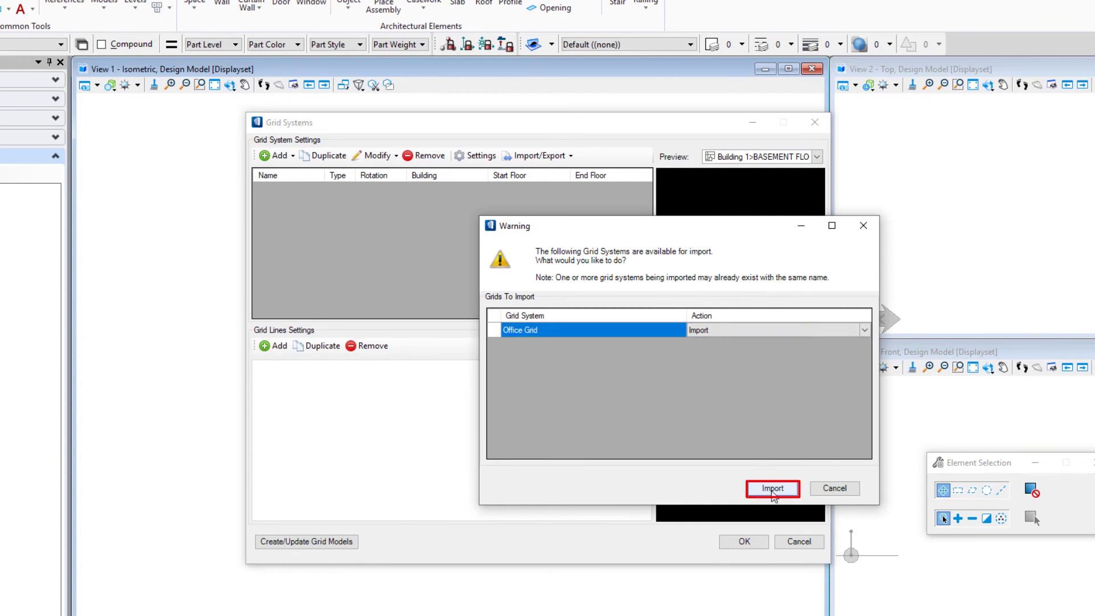
left_click(772, 489)
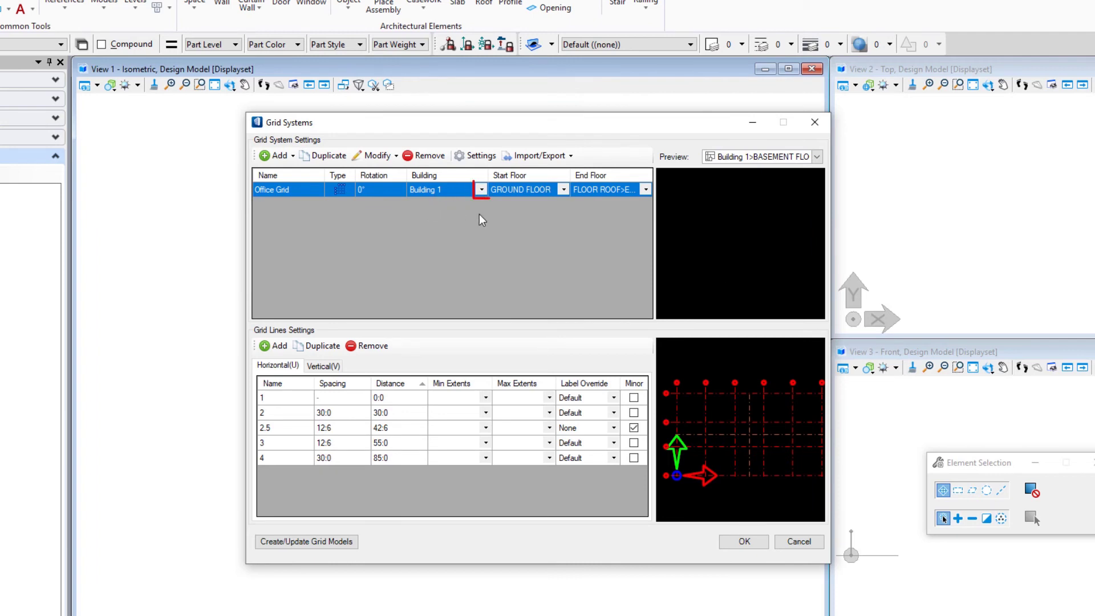
Set Office Grid to Building 1, from BASEMENT FLOOR to FLOOR ROOF>Eave Level.
left_click(481, 189)
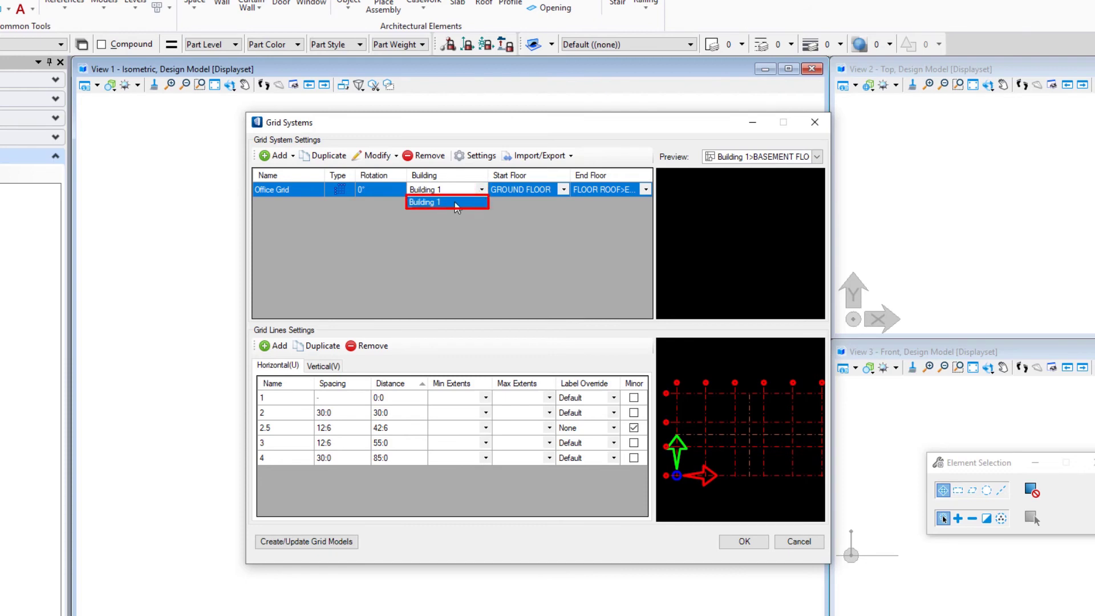
left_click(457, 203)
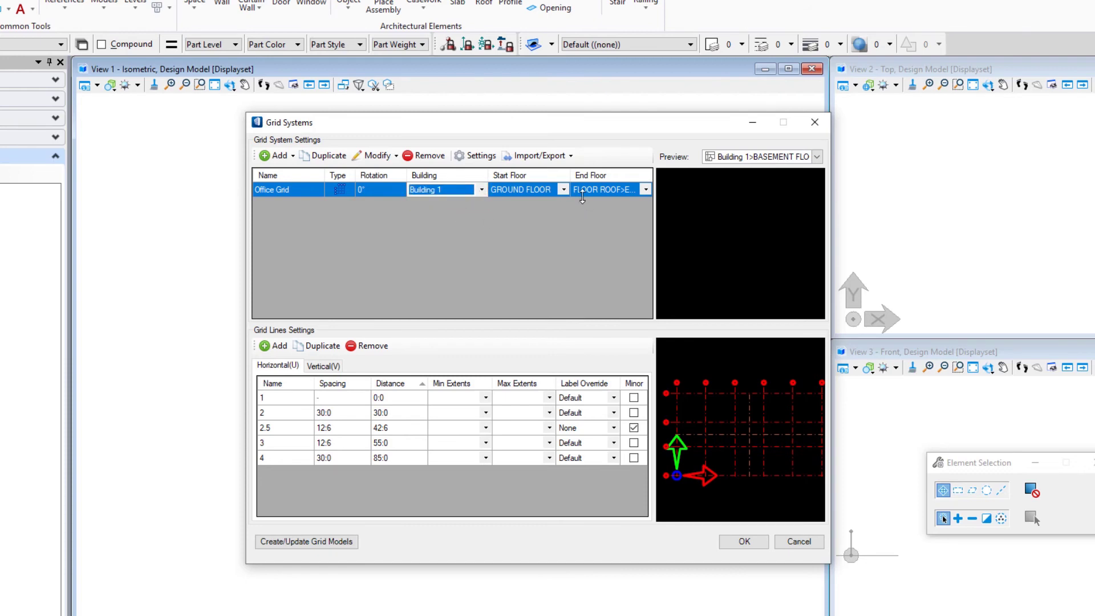
left_click(563, 191)
left_click(563, 191)
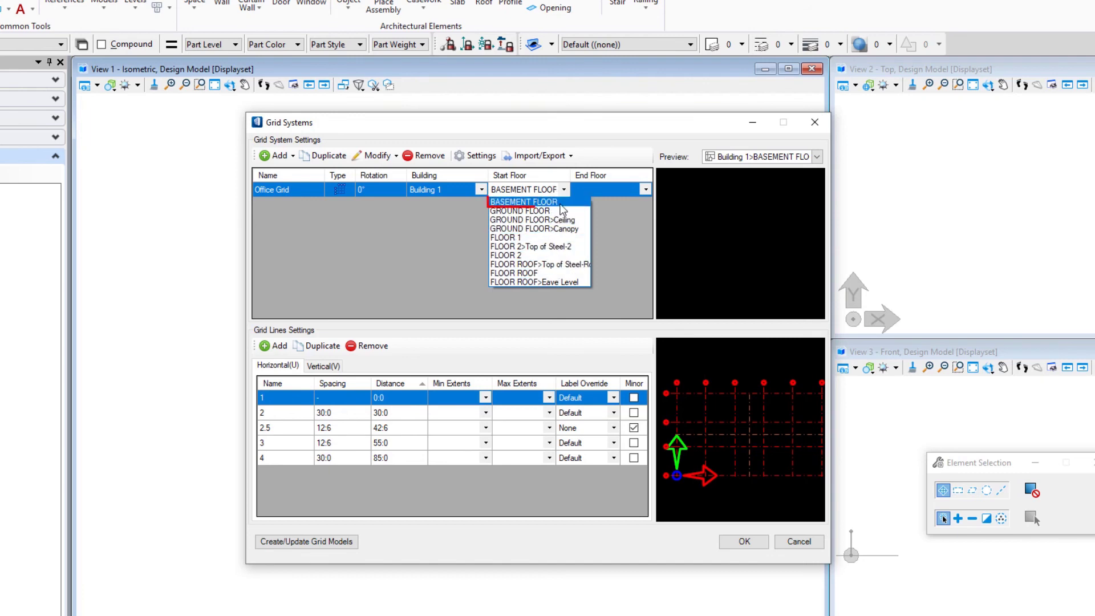
left_click(561, 203)
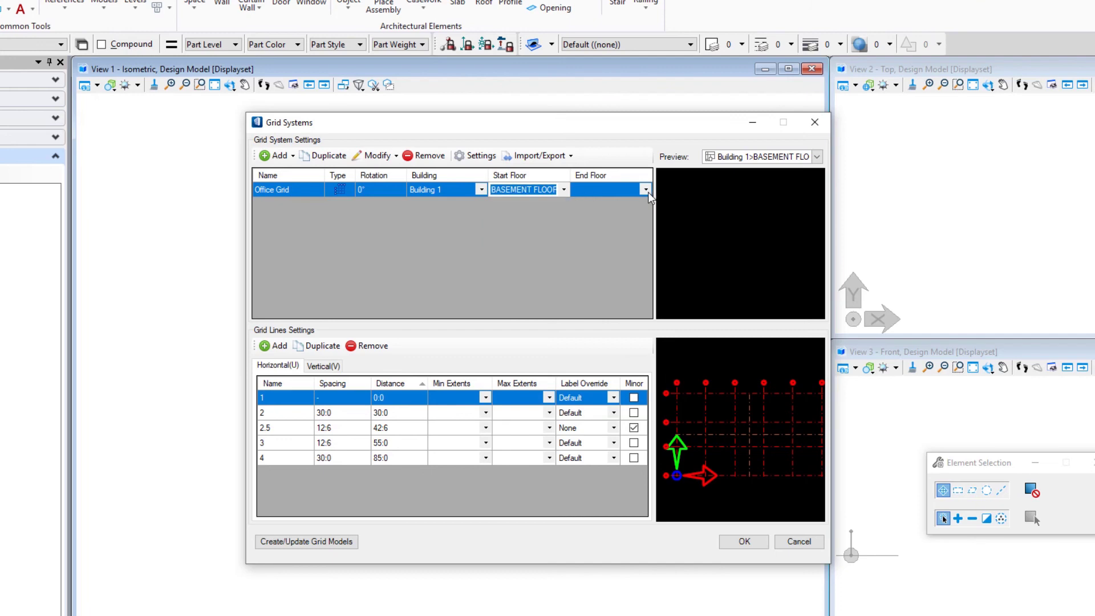
left_click(646, 191)
left_click(645, 190)
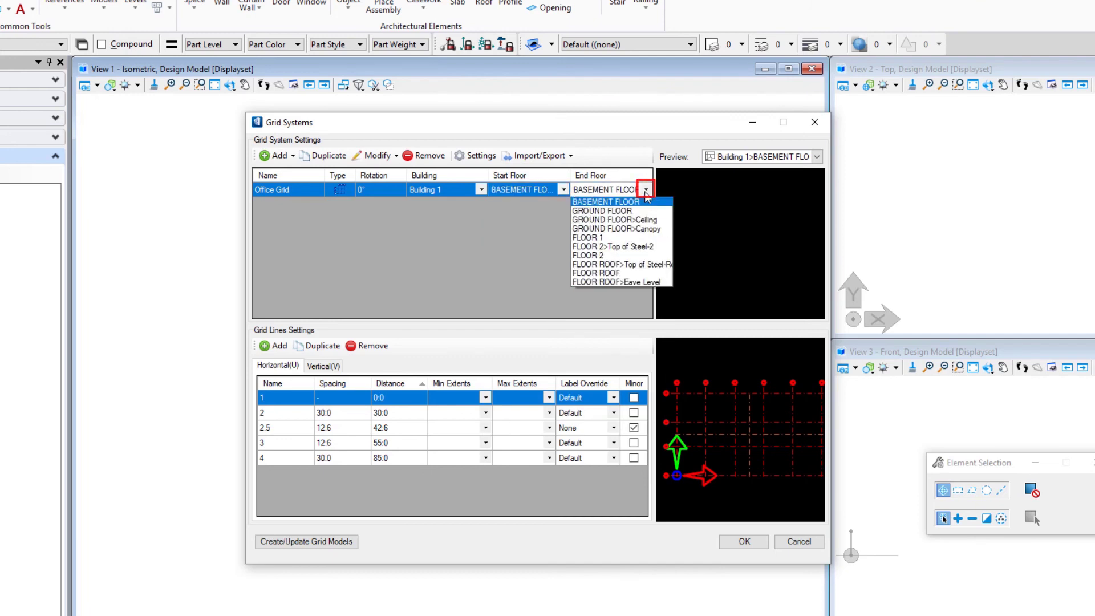
left_click(635, 283)
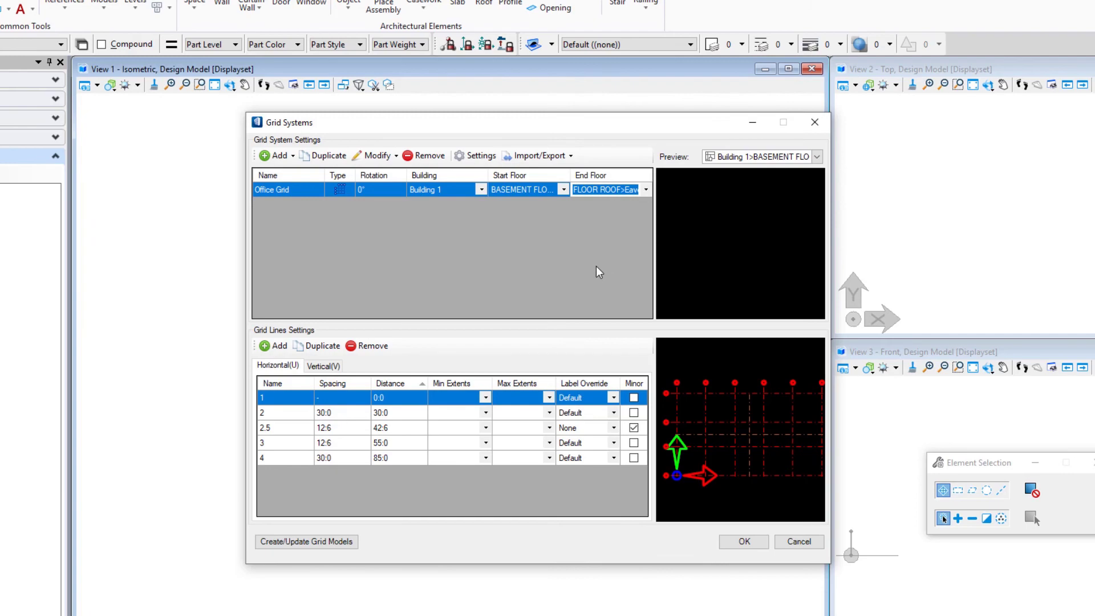
Apply the grid system and fit the isometric, top and front views to it.
left_click(744, 540)
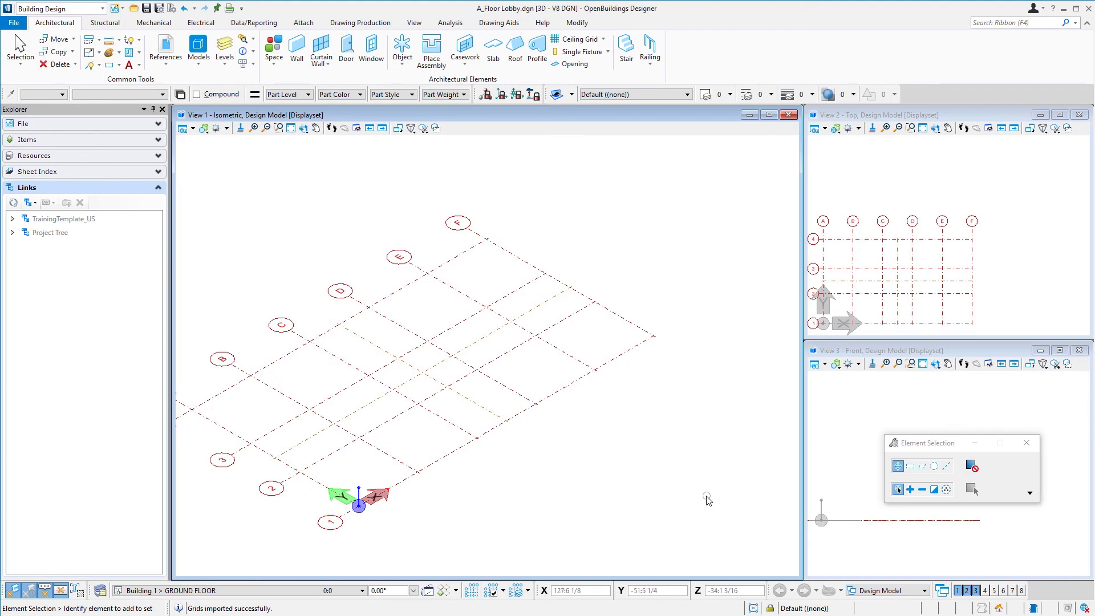
left_click(291, 127)
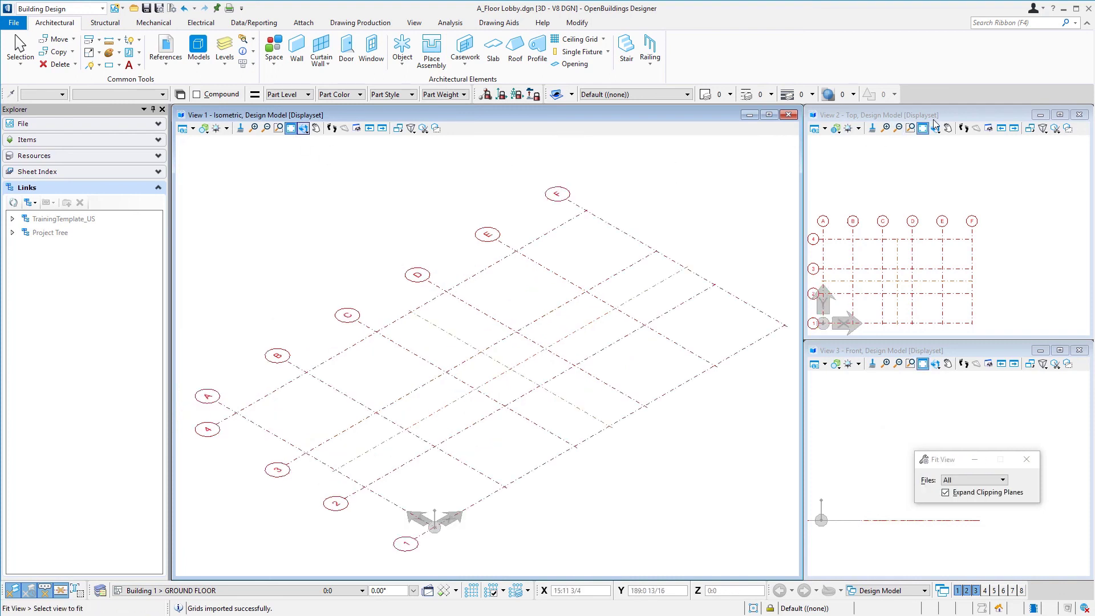
left_click(889, 257)
left_click(923, 365)
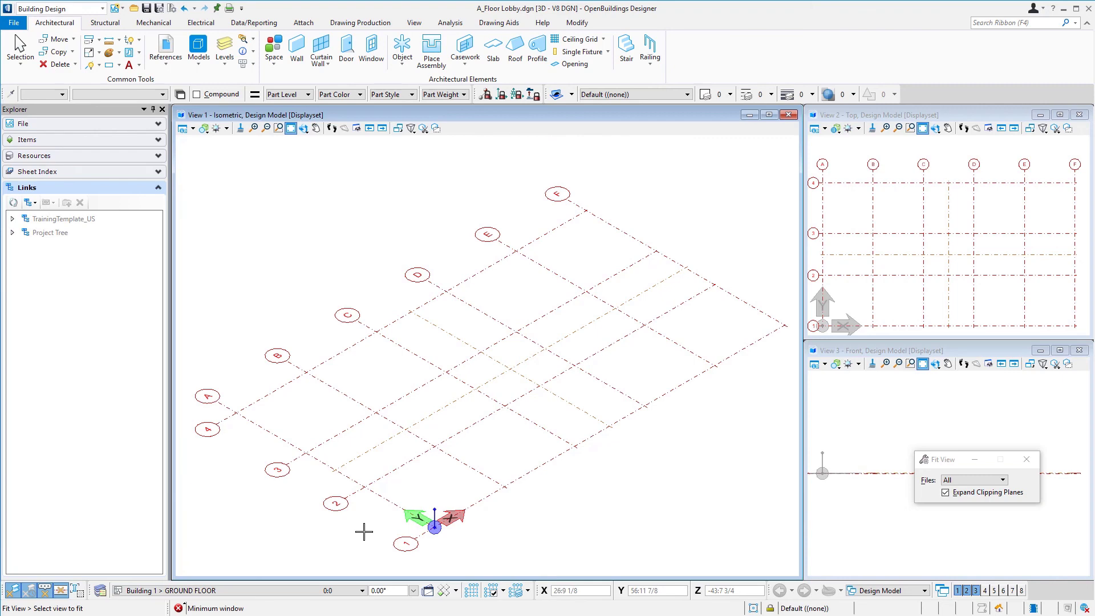
Switch the active floor to FLOOR 1, then back to GROUND FLOOR.
left_click(238, 590)
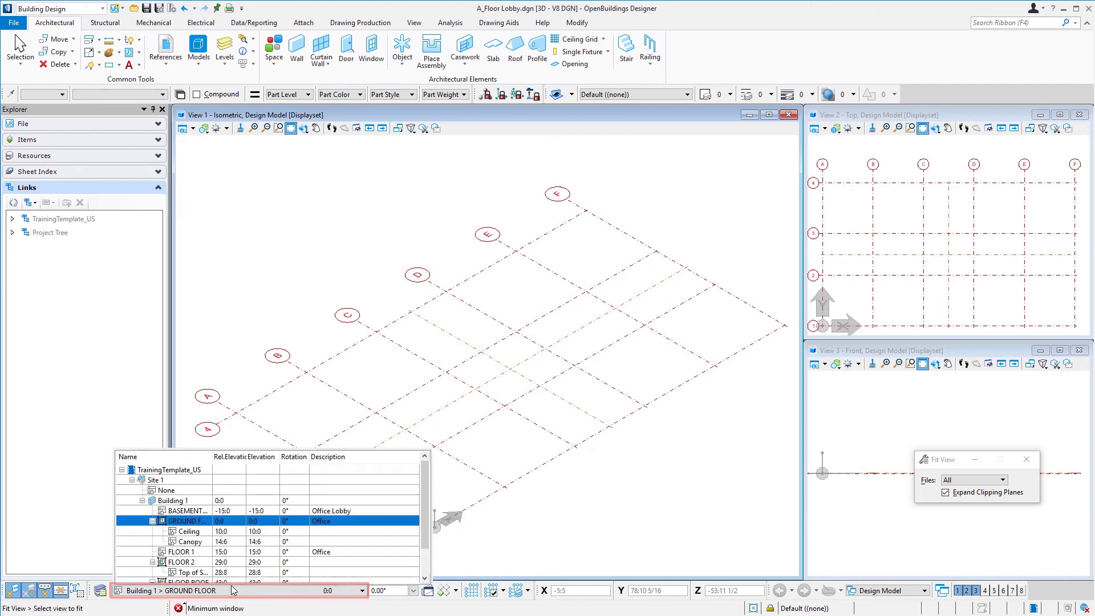
left_click(196, 553)
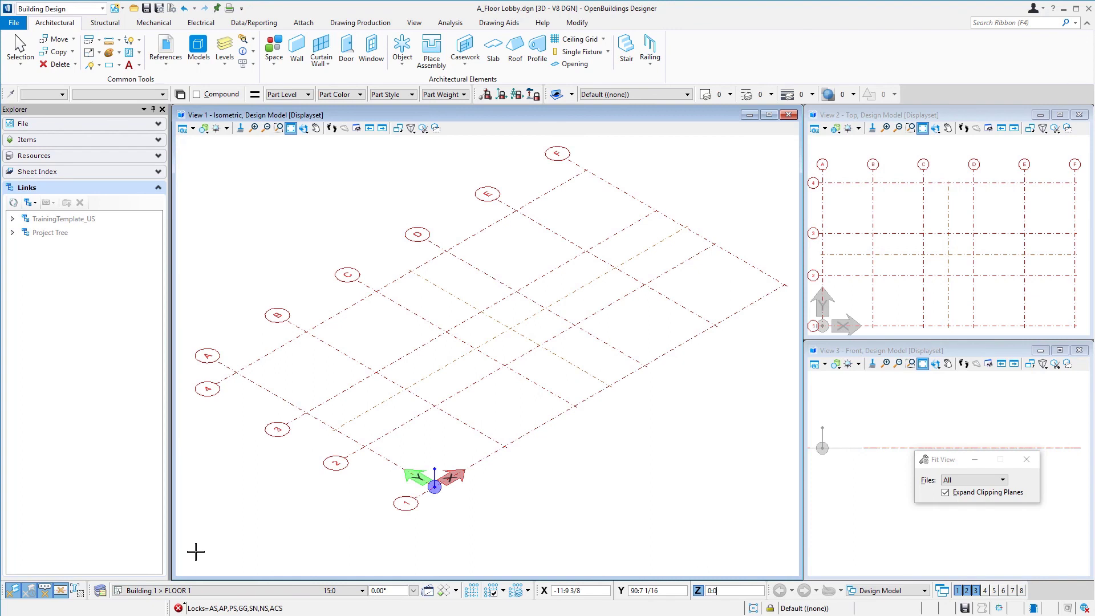
left_click(226, 591)
left_click(189, 521)
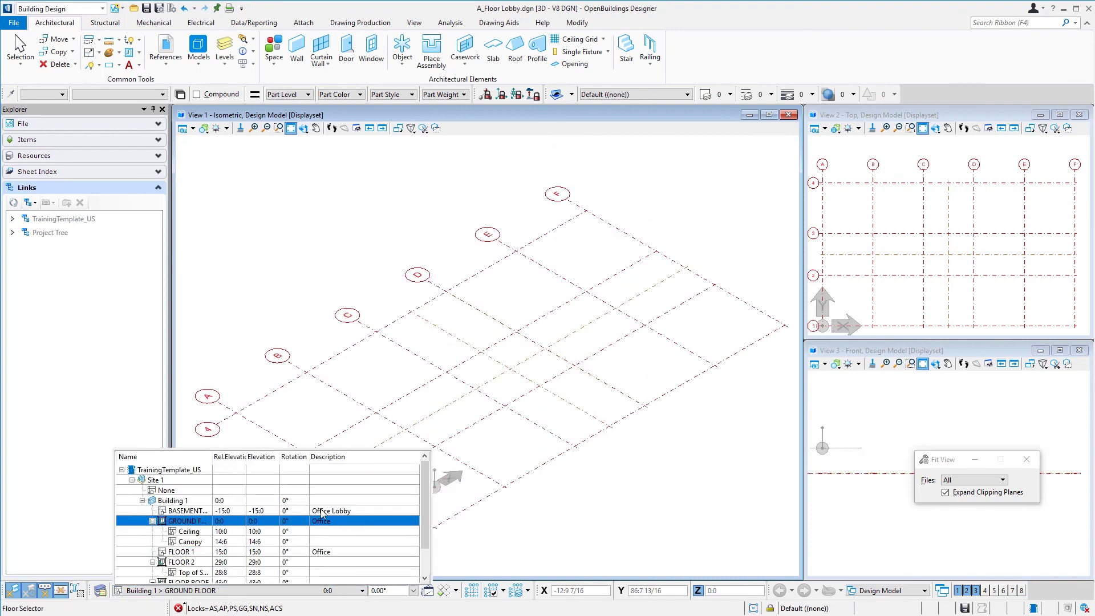
Save settings with Ctrl+F, keeping Office Grid shown and GROUND FLOOR active.
key("ctrl+f")
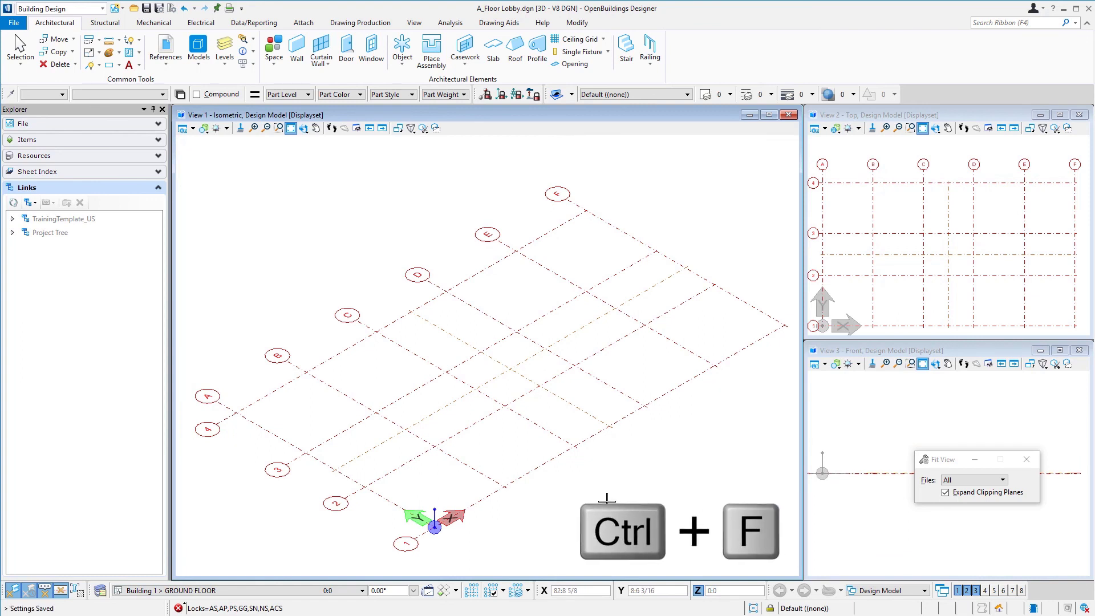